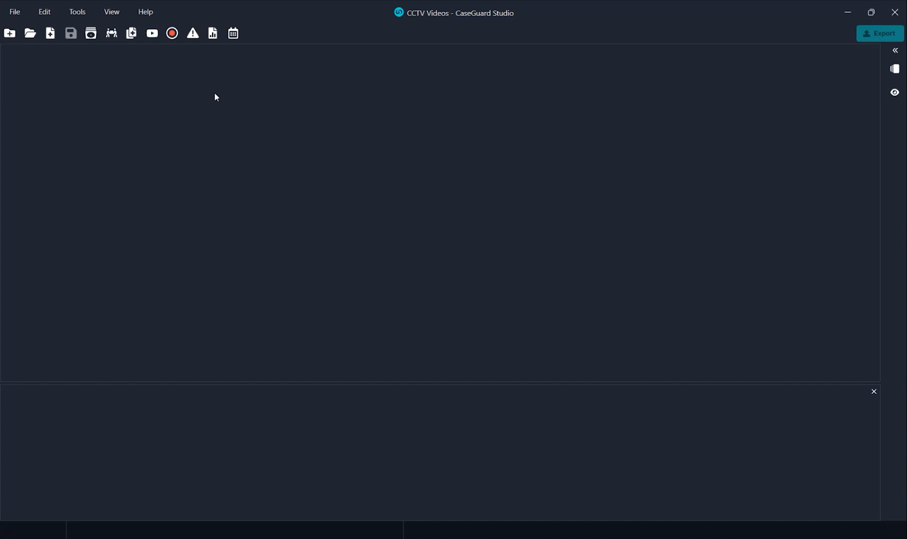
- Connect to the My TeamSpace server and open the CCTV Videos project in the Legal Unit TeamSpace
click(111, 35)
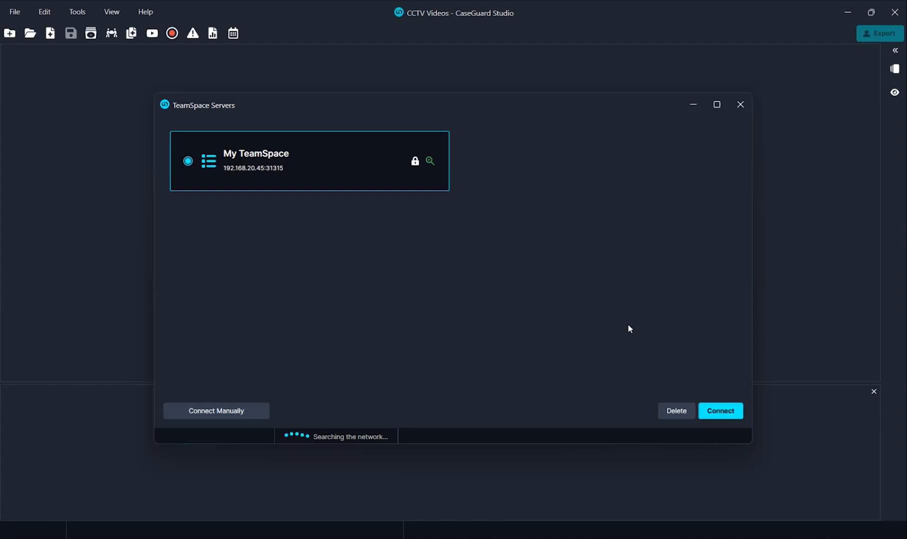
click(732, 416)
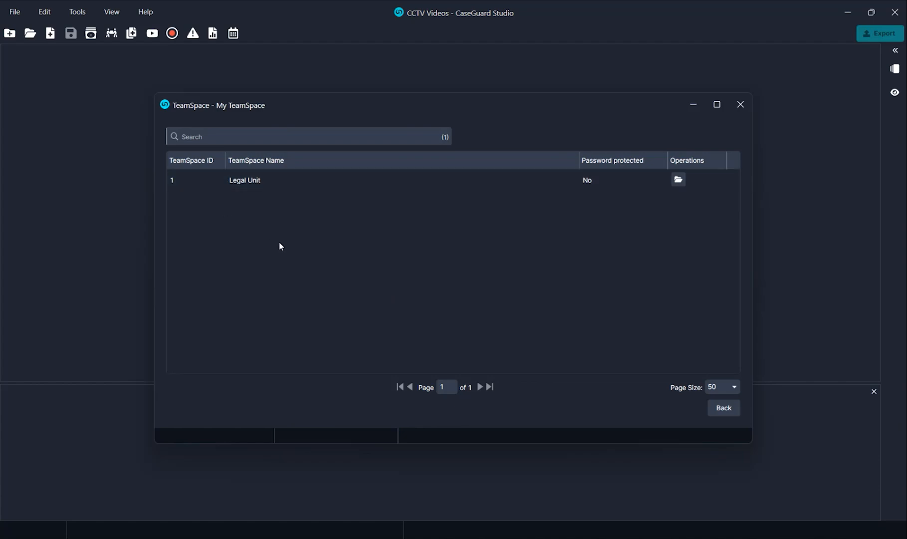
double_click(229, 179)
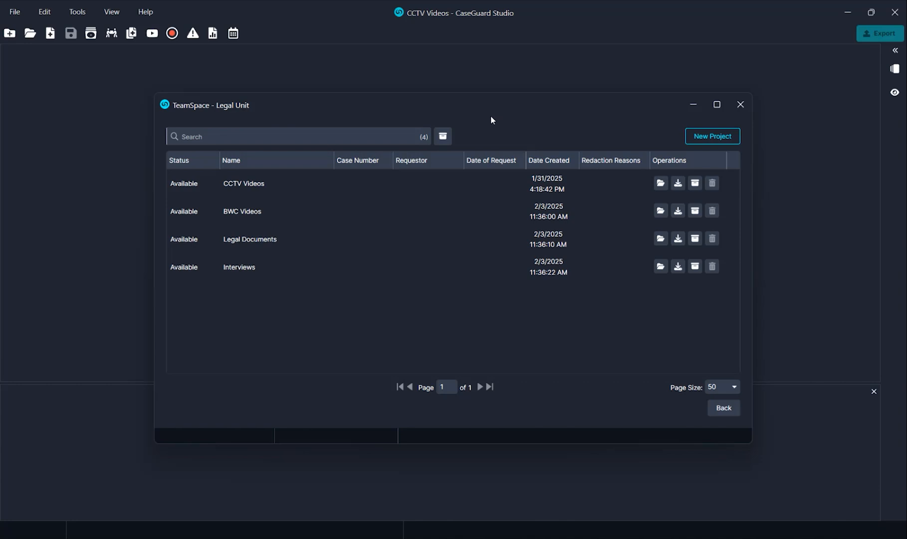
click(275, 183)
double_click(274, 183)
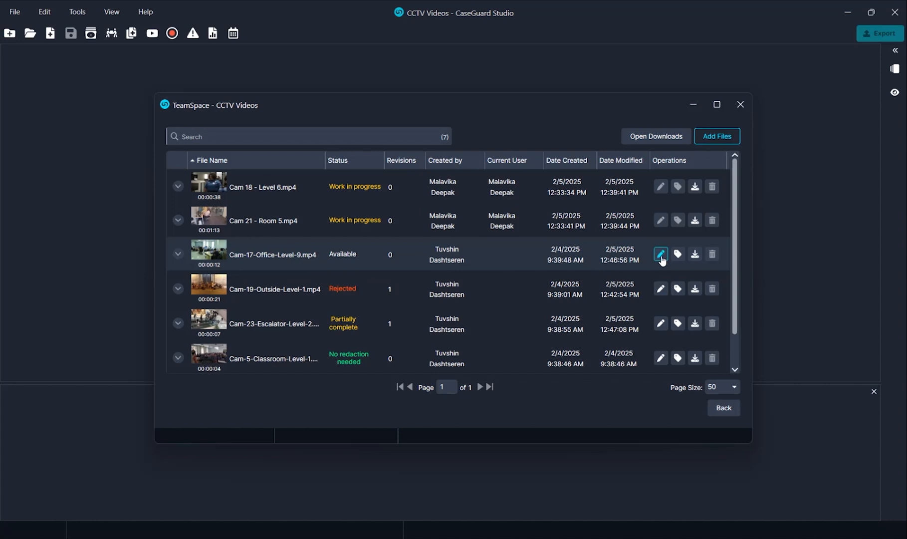
- Open Cam-17-Office-Level-9.mp4 for editing and cover five office workers' heads with rectangular Adaptive Blur redactions in the first frame
click(661, 255)
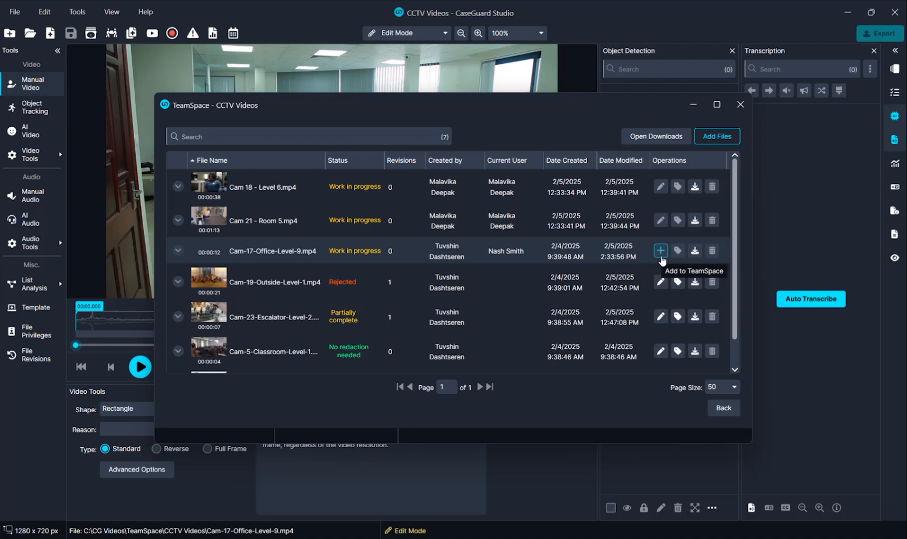
click(781, 218)
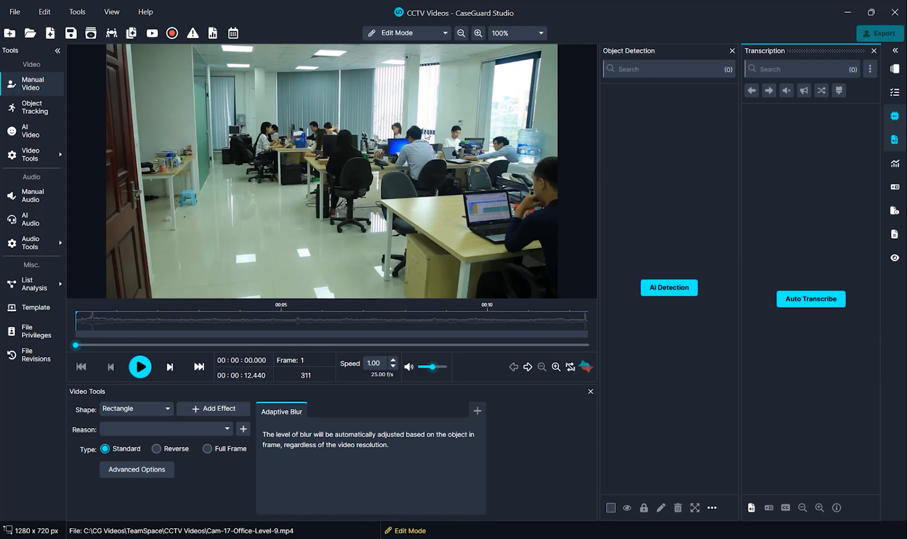
drag(398, 120, 432, 146)
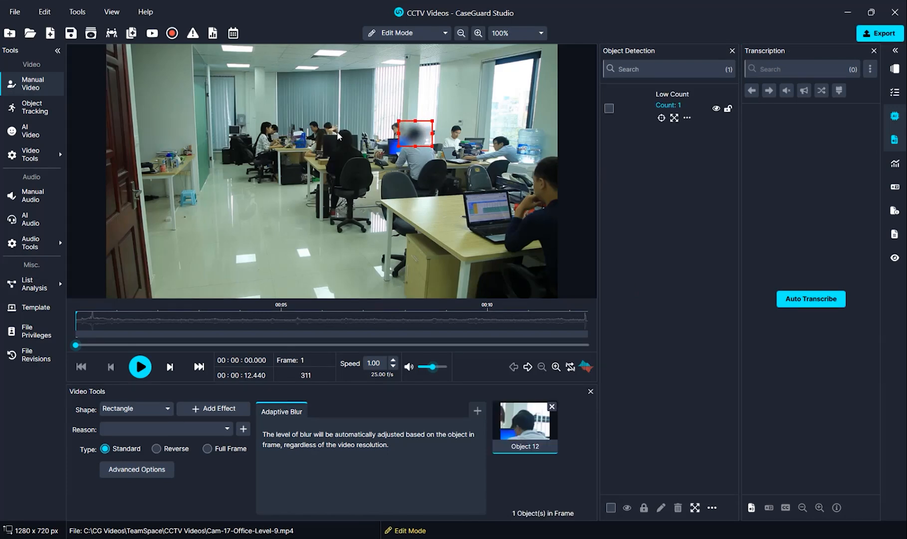
drag(328, 122, 365, 145)
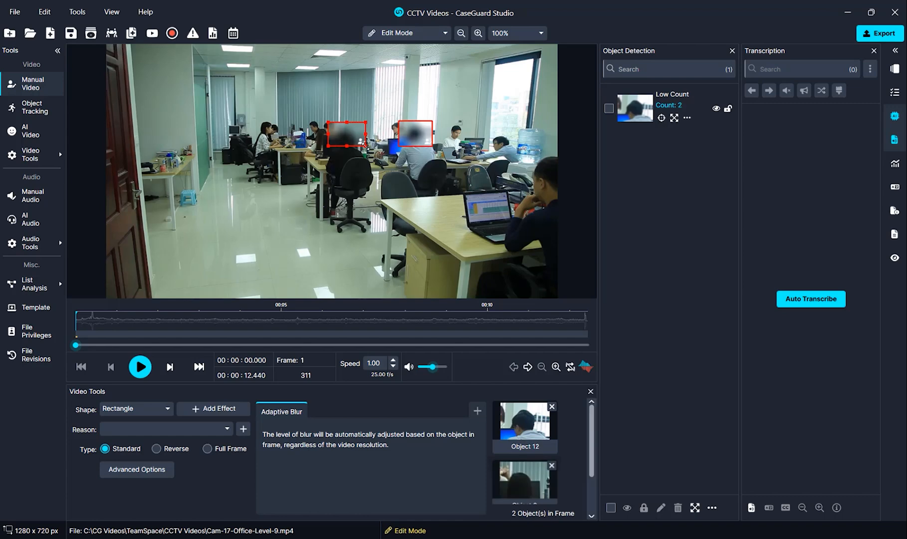
mouse_move(444, 124)
mouse_down()
mouse_move(555, 175)
mouse_move(557, 206)
mouse_up()
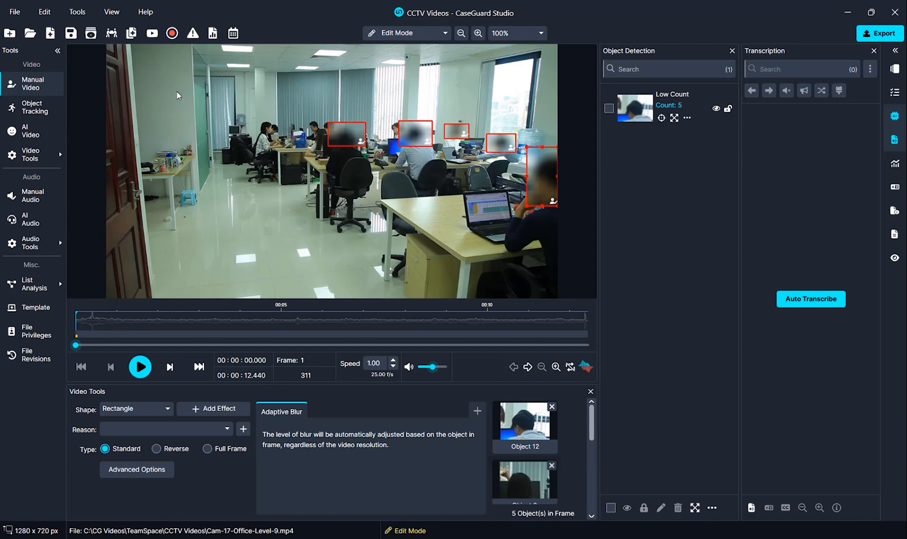
- Add the edited Cam-17-Office-Level-9.mp4 back to TeamSpace with the file status Partially complete
click(110, 36)
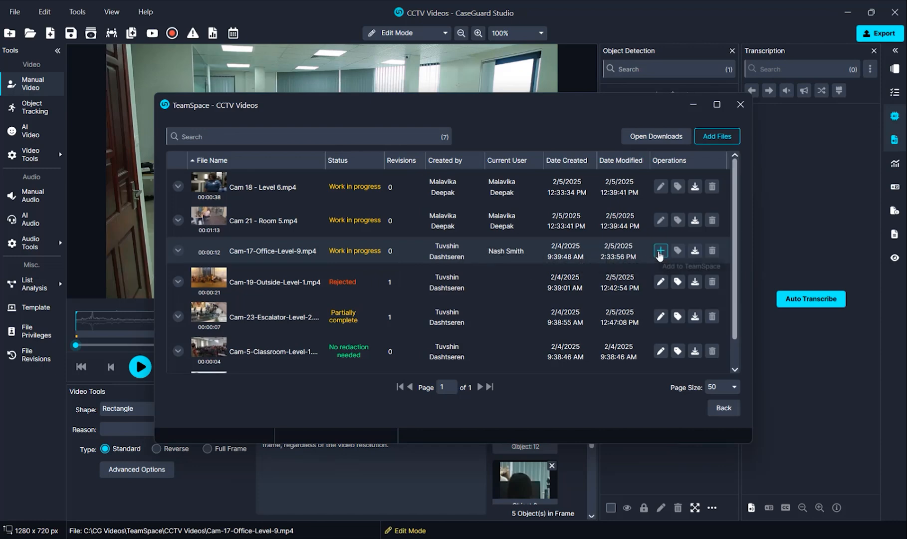
click(660, 251)
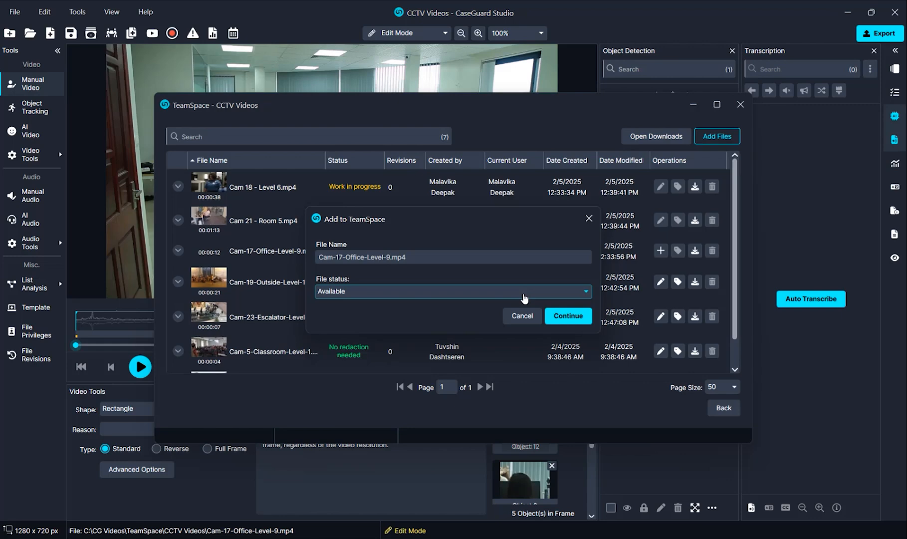
click(523, 295)
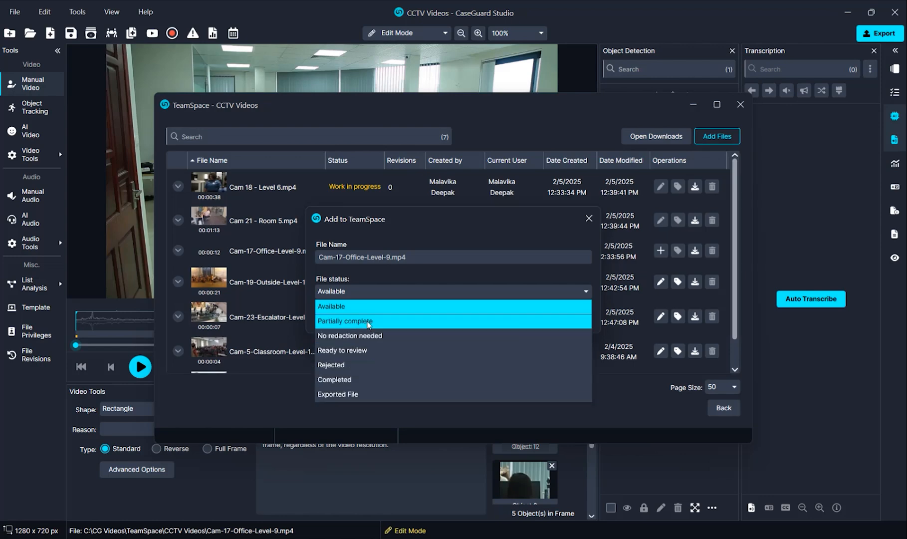
click(369, 322)
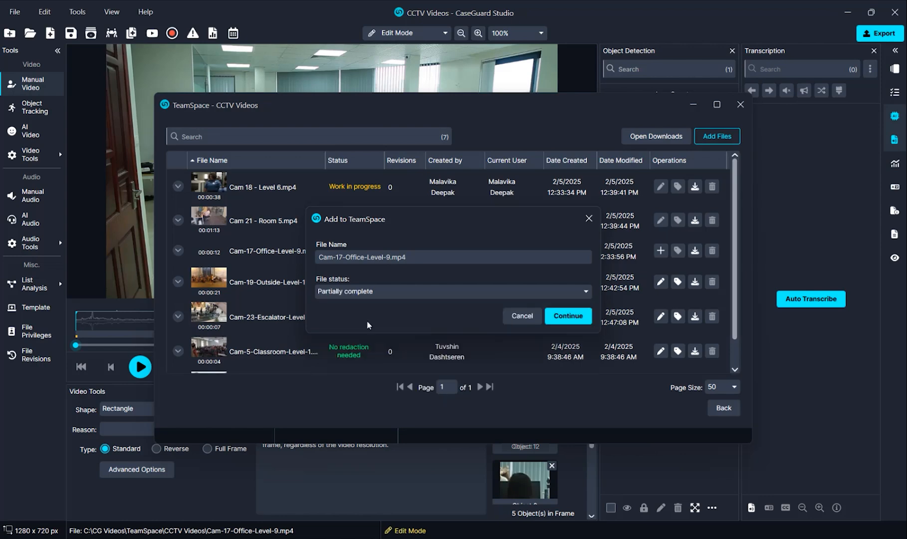
click(568, 315)
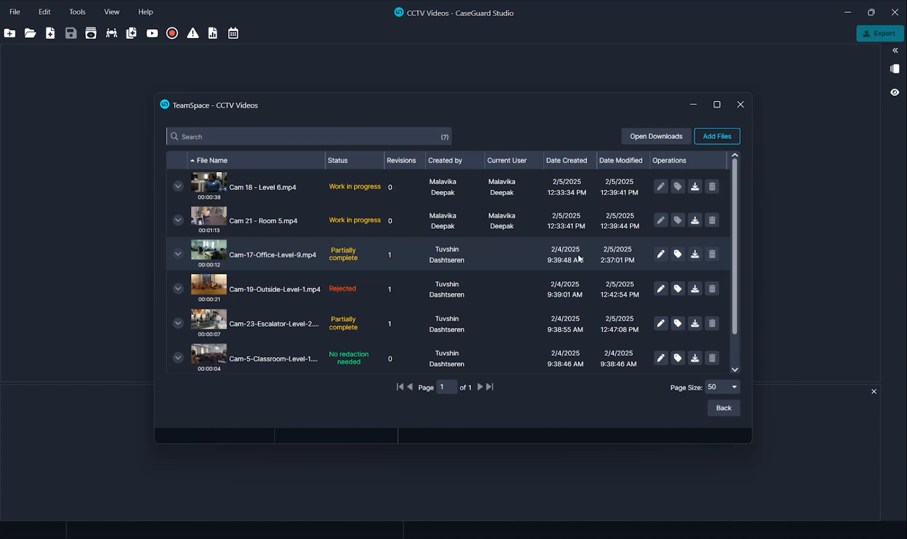
- Edit the file status of Cam-17-Office-Level-9.mp4 in the project list, choosing Partially complete
click(682, 262)
click(579, 297)
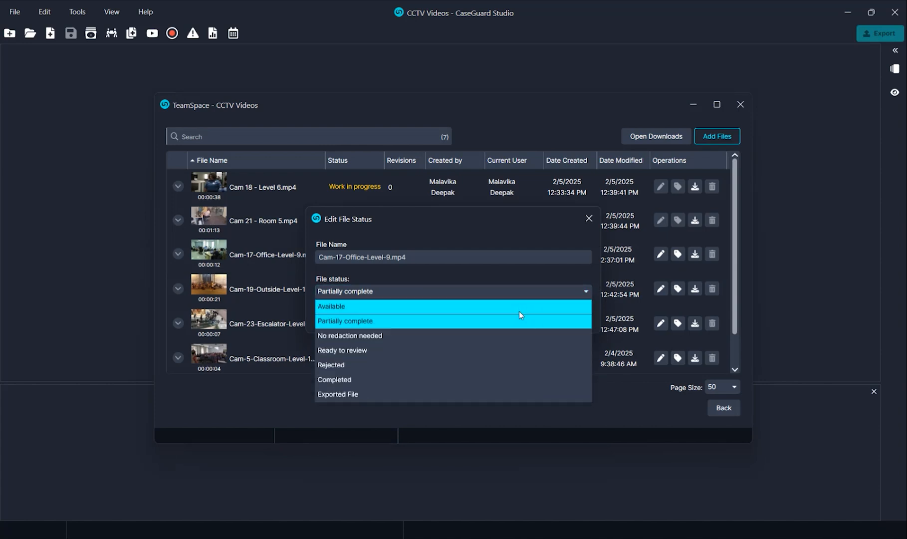
click(515, 321)
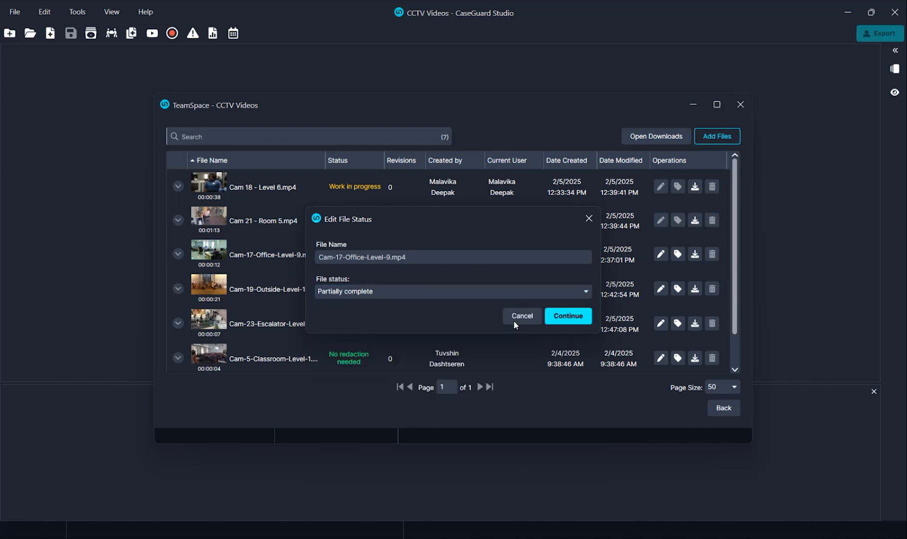
click(568, 315)
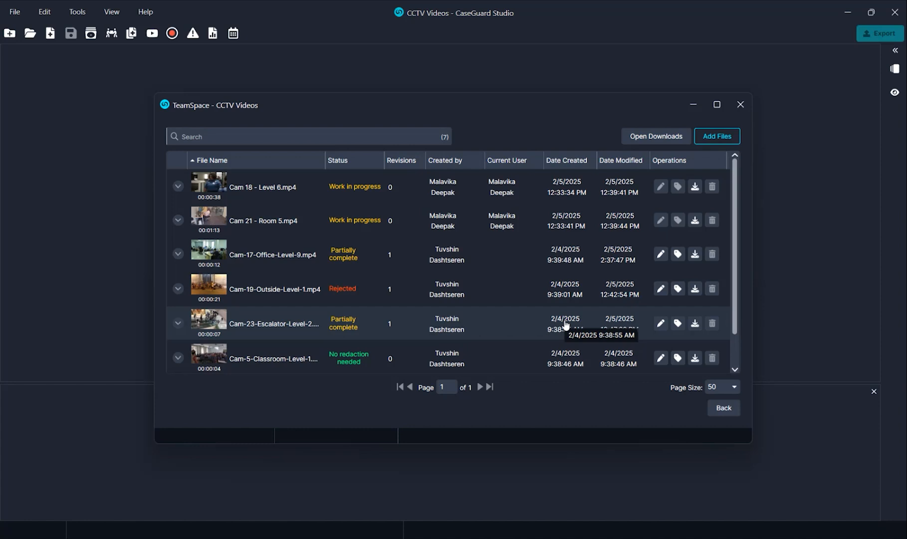
double_click(565, 325)
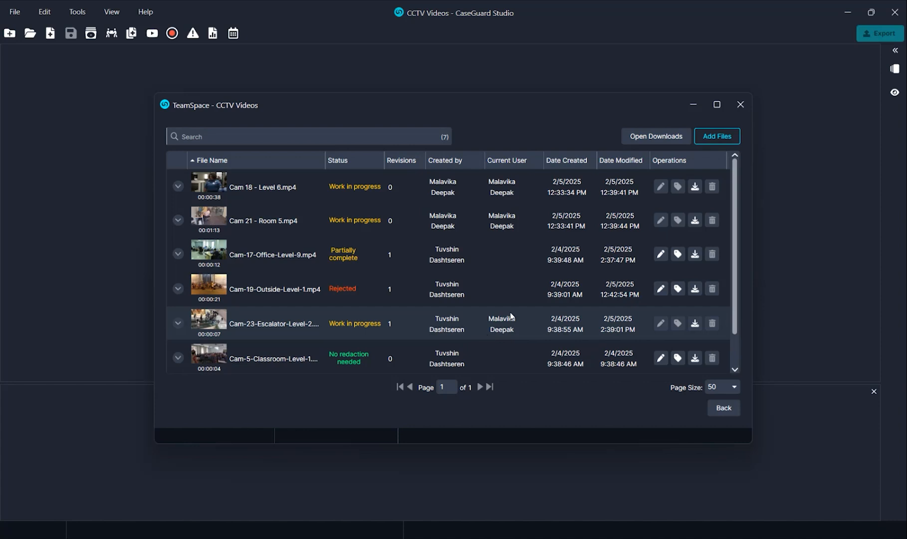
- Add the video Cam 7 - Escalator from the CCTV Footage folder on drive C to the CCTV Videos project
click(718, 140)
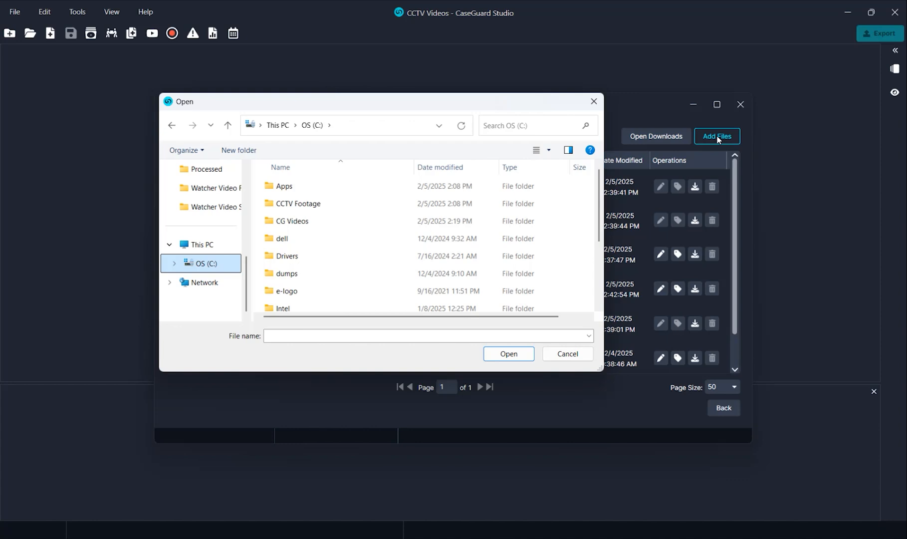
click(372, 209)
double_click(371, 209)
click(305, 220)
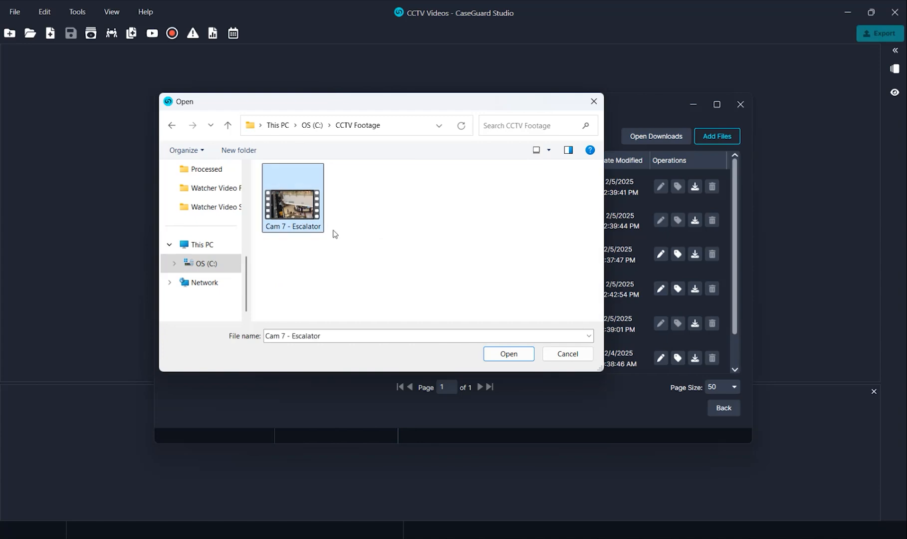
click(509, 353)
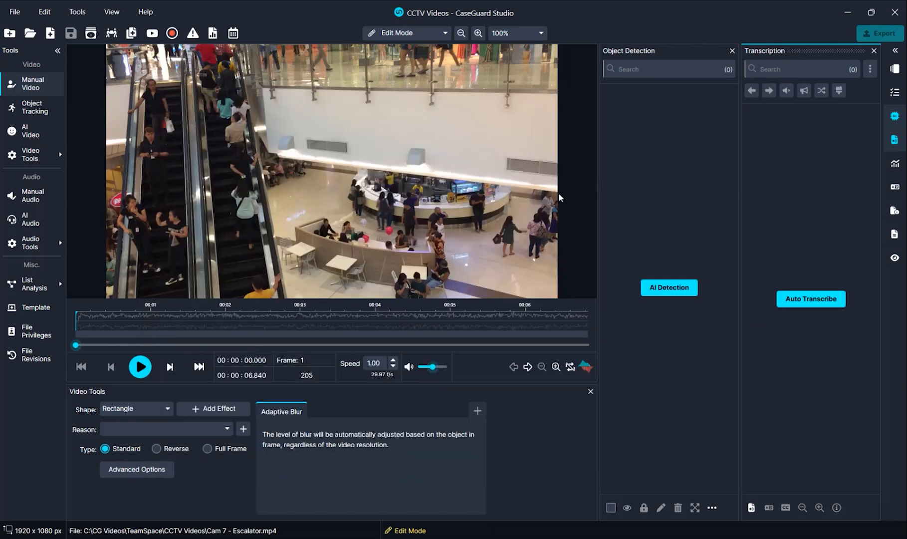
- Run AI video redaction for Faces on Cam 7 - Escalator.mp4 with ellipse Adaptive Blur, Classify Objects enabled and 34% minimum confidence
click(26, 138)
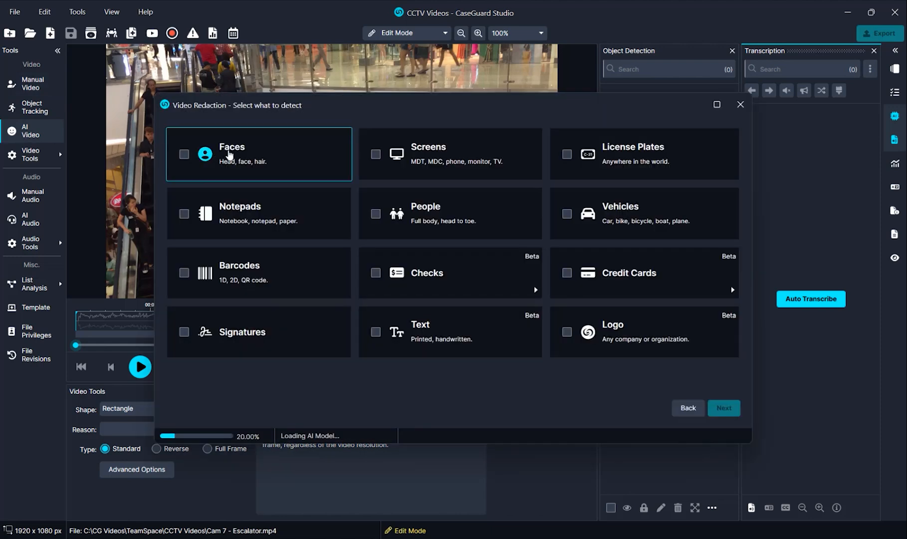
click(229, 154)
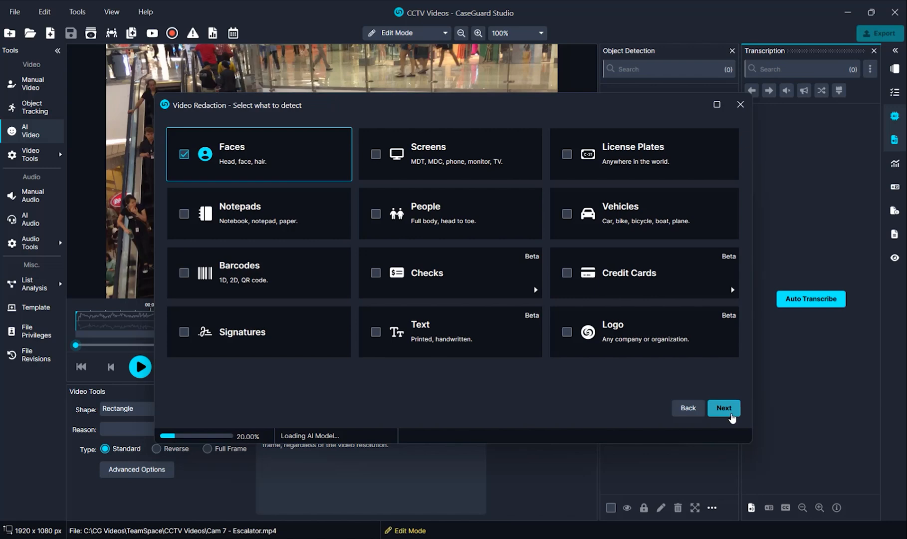
click(731, 415)
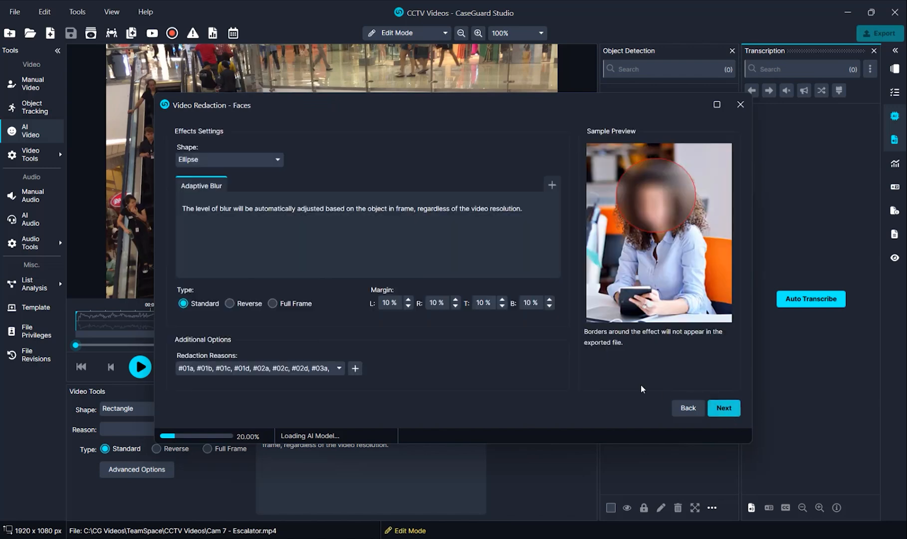
click(727, 411)
click(727, 410)
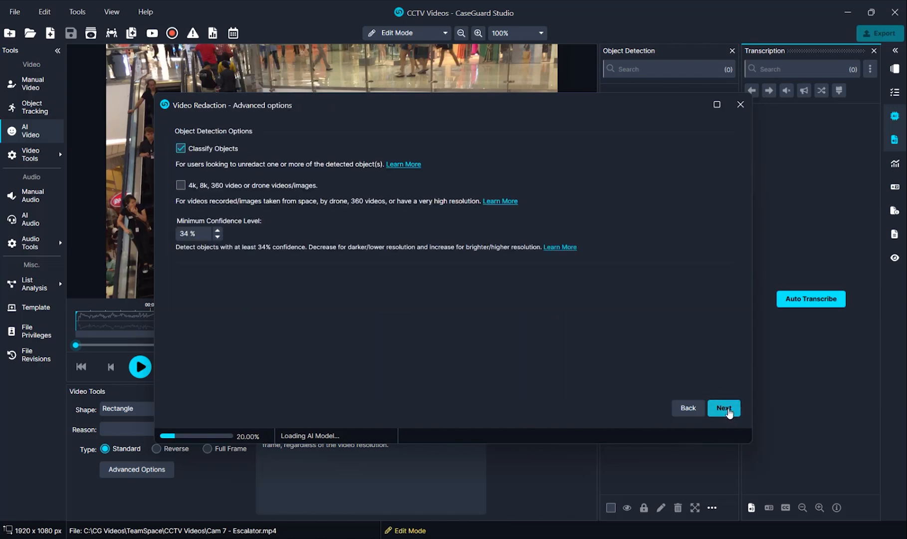
click(728, 409)
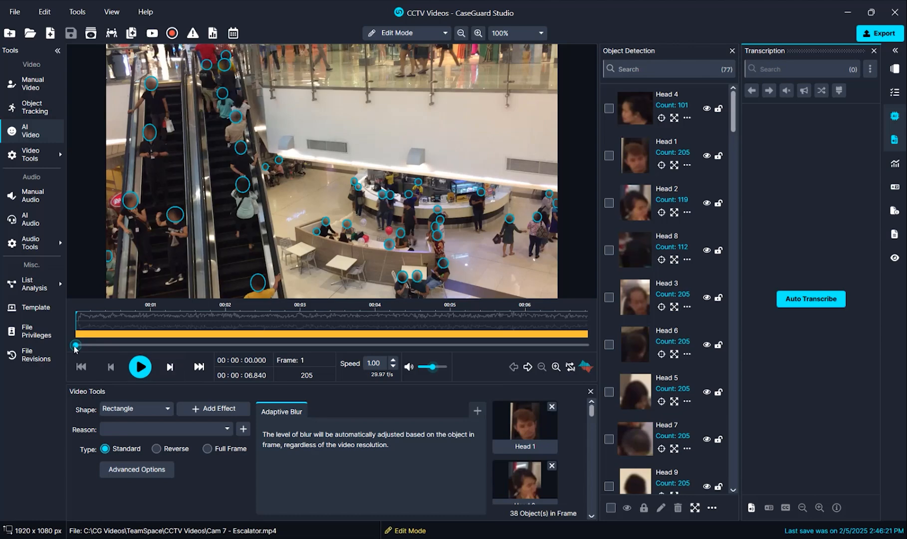
mouse_move(77, 346)
mouse_down()
mouse_move(361, 345)
mouse_move(422, 367)
mouse_move(529, 369)
mouse_move(66, 348)
mouse_up()
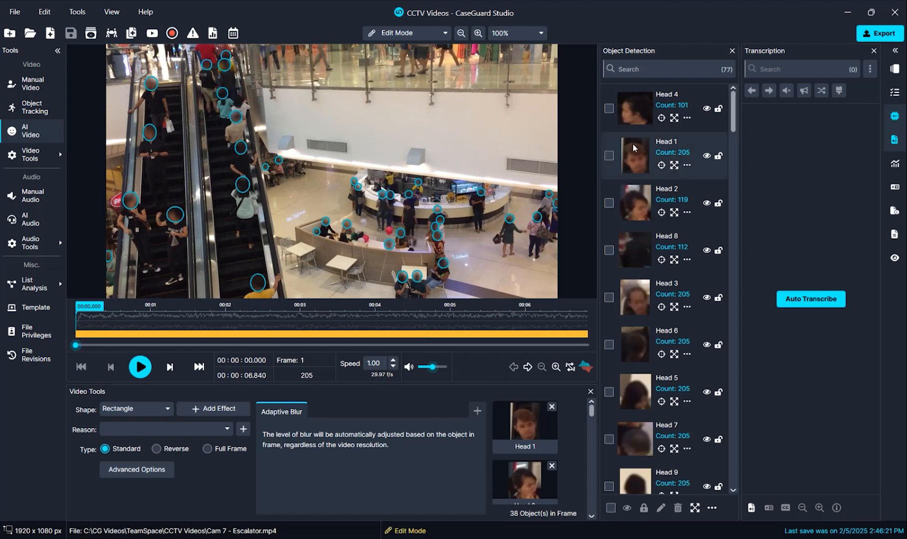
- Export the redacted video as Cam 7 - Escalator_Redacted in .mp4 format and open the exported file from the project files
click(869, 40)
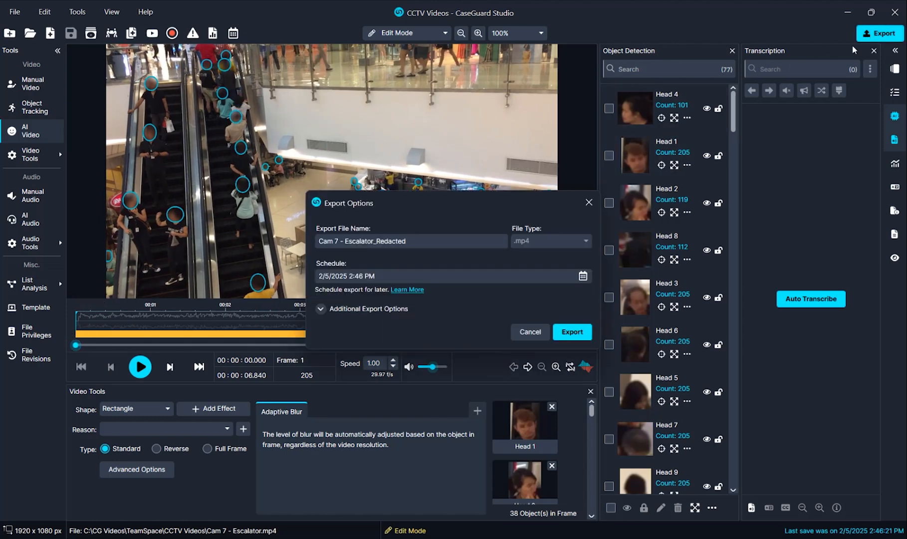
click(590, 333)
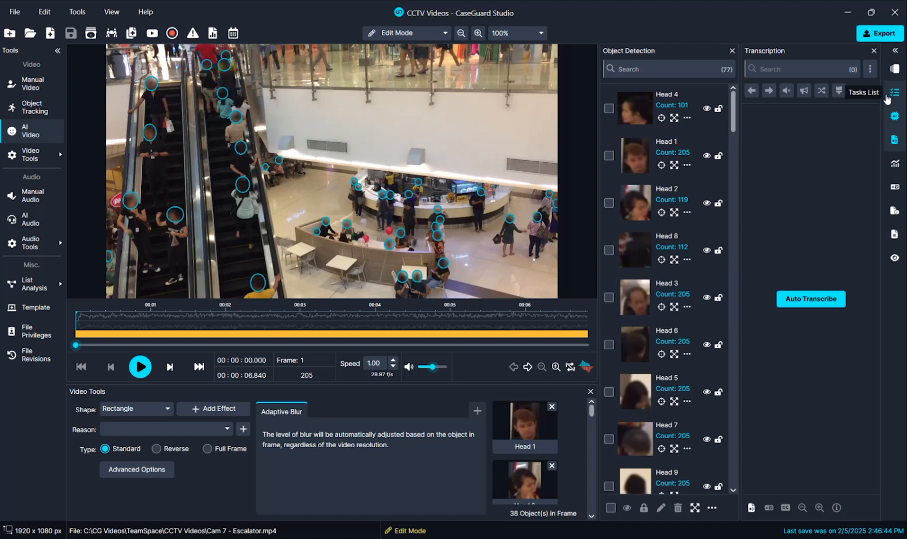
click(896, 72)
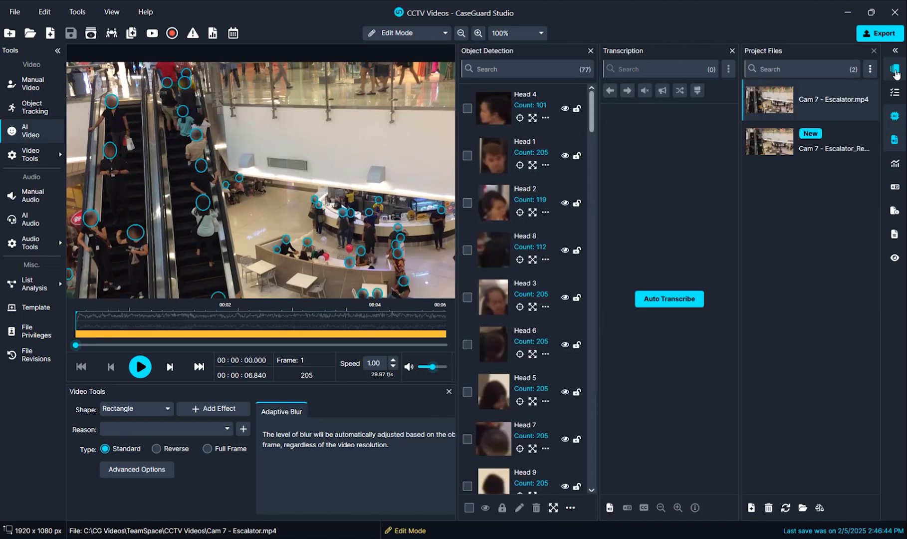
click(807, 144)
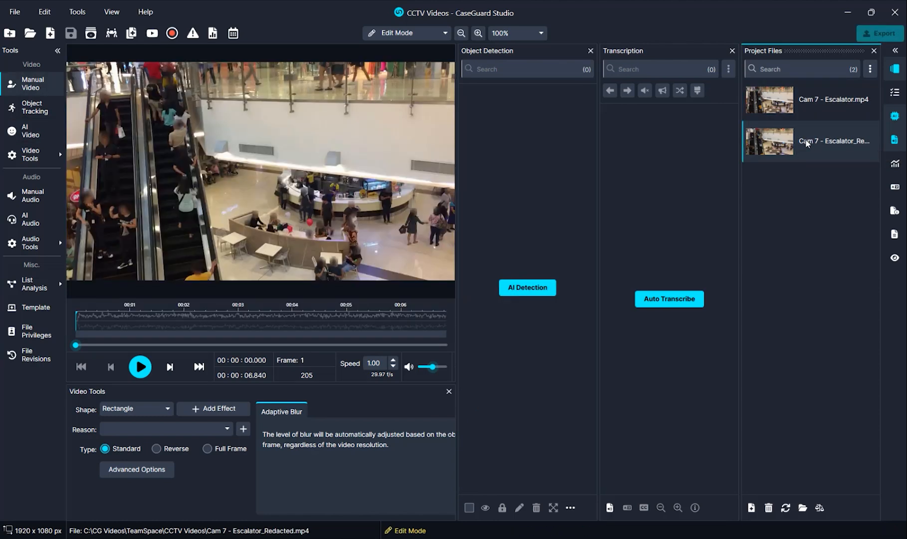
- Add Cam 7 - Escalator_Redacted.mp4 to the CCTV Videos project in TeamSpace with the file status Exported File
click(112, 34)
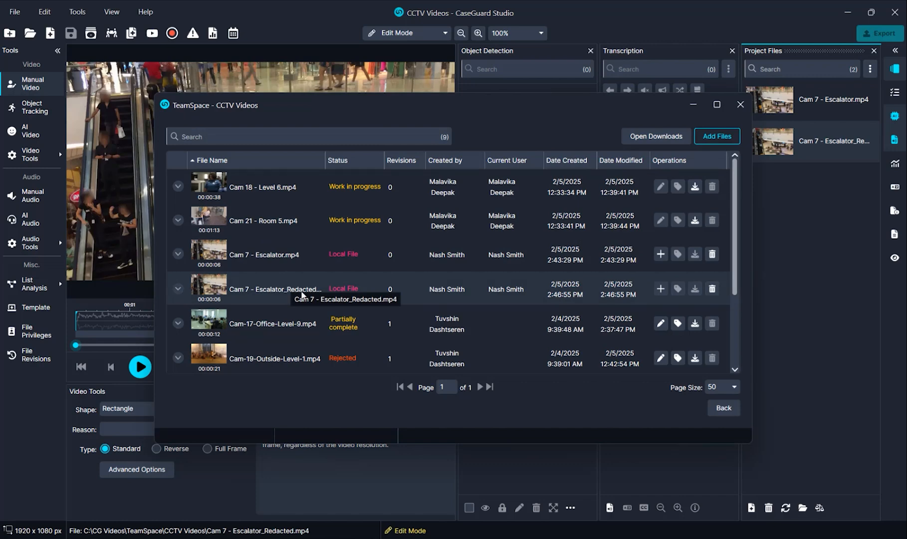
click(332, 299)
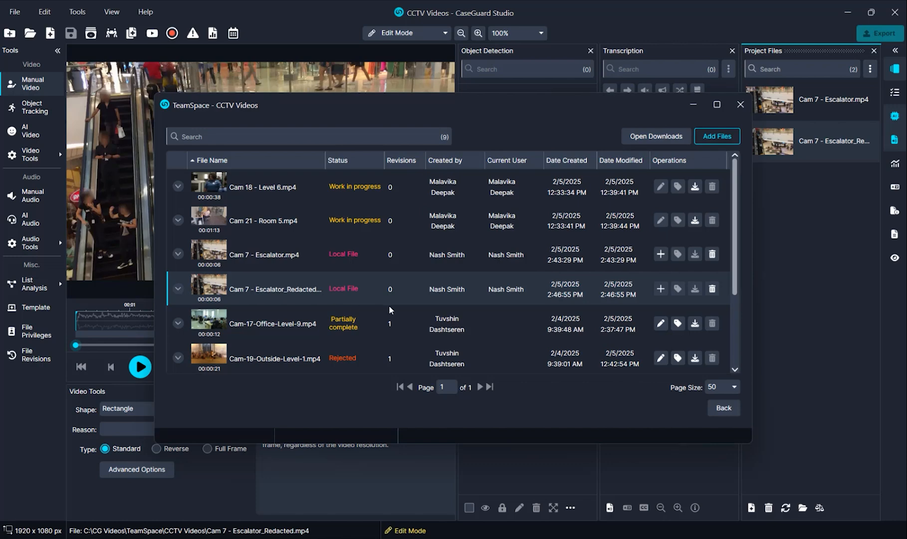
click(661, 289)
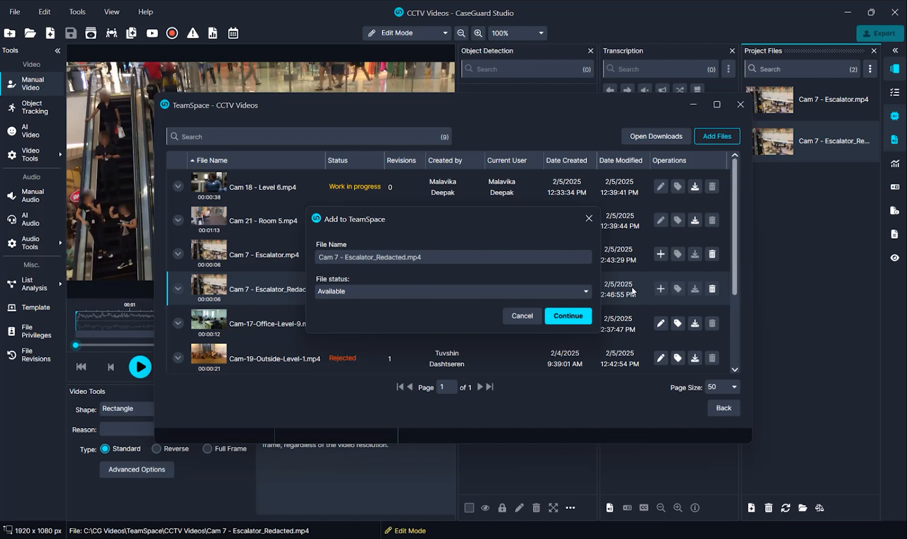
click(573, 291)
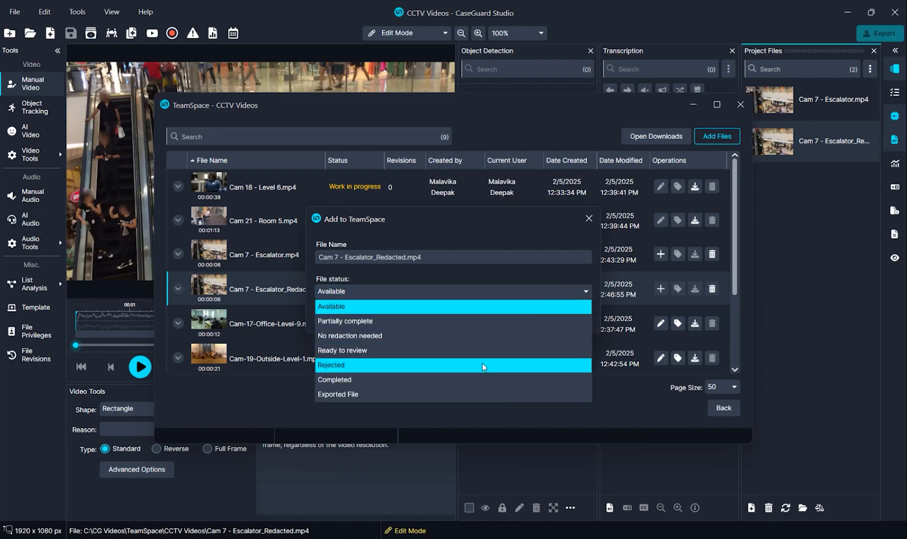
click(457, 395)
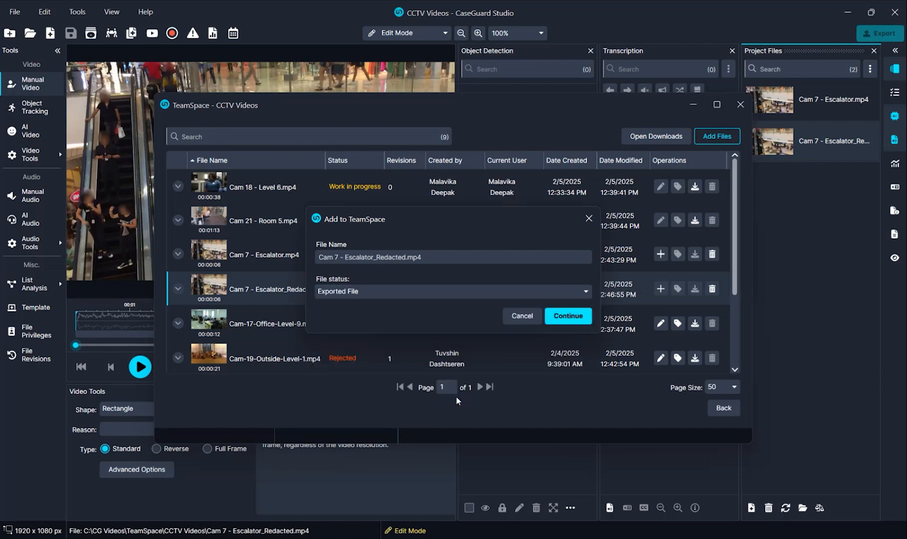
click(569, 316)
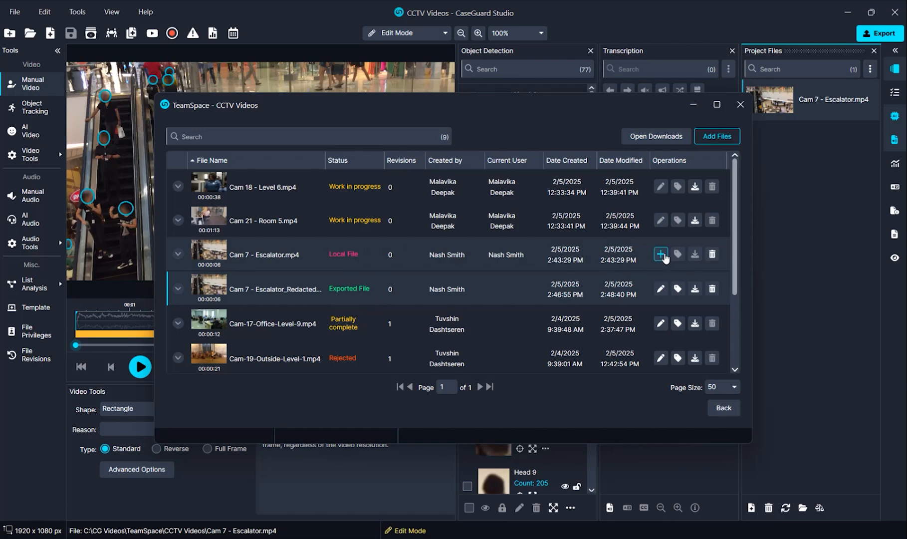
- Add Cam 7 - Escalator.mp4 to TeamSpace with status Ready to review, linking Cam 7 - Escalator_Redacted.mp4 as its redacted file
click(661, 254)
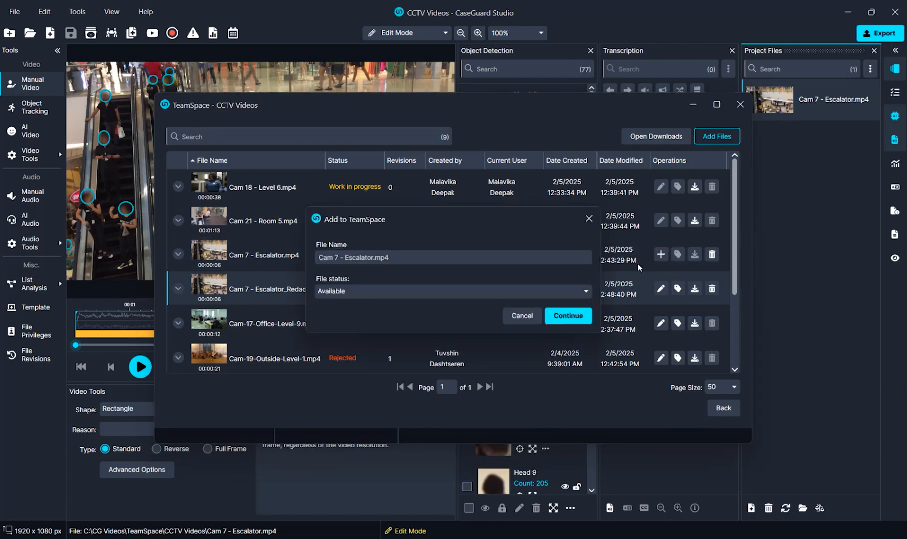
click(579, 294)
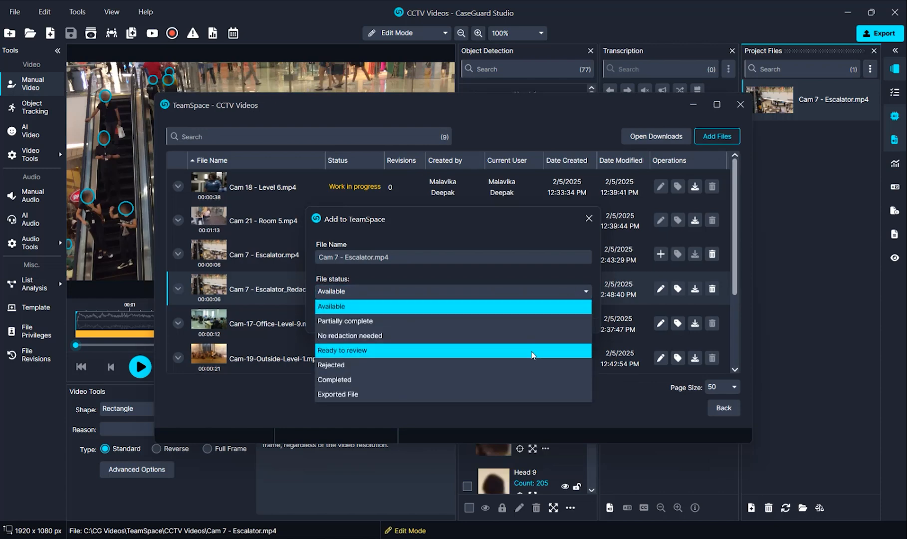
click(526, 353)
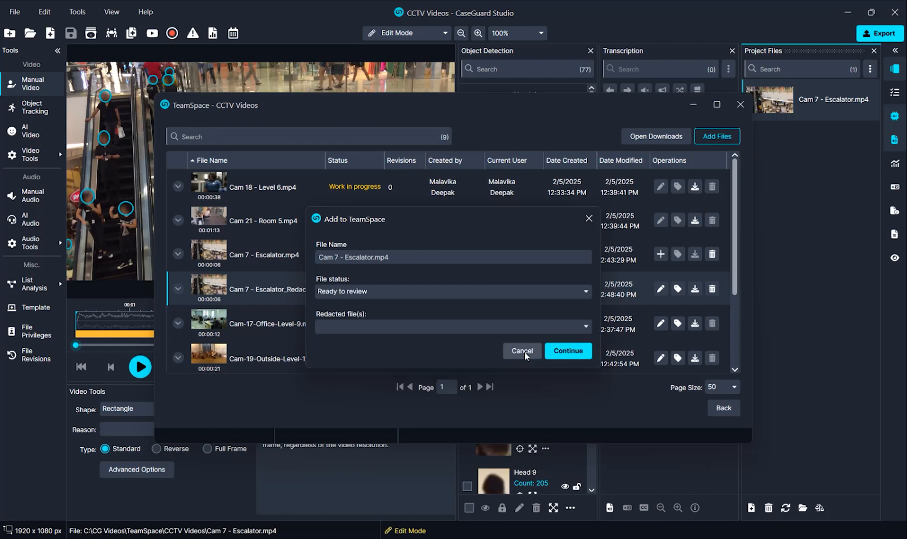
click(507, 331)
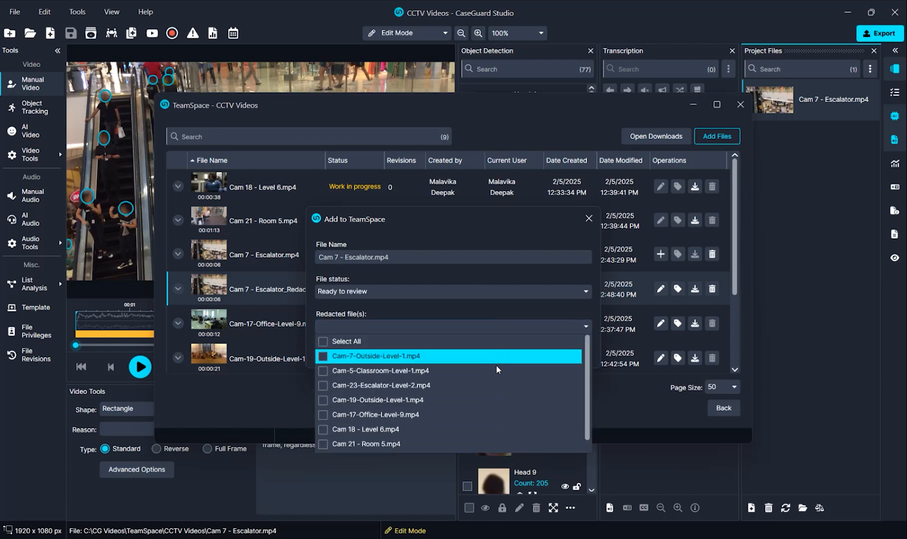
scroll(469, 438, down, 1)
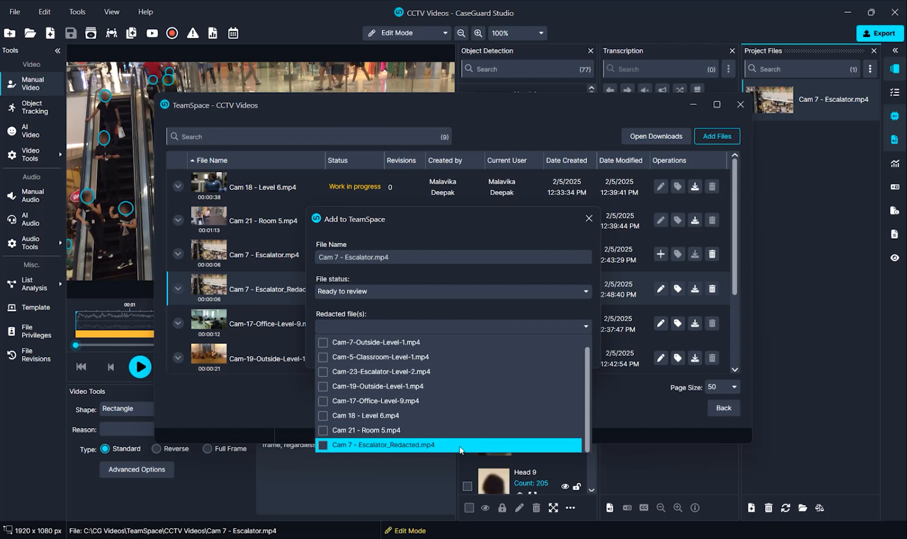
click(458, 450)
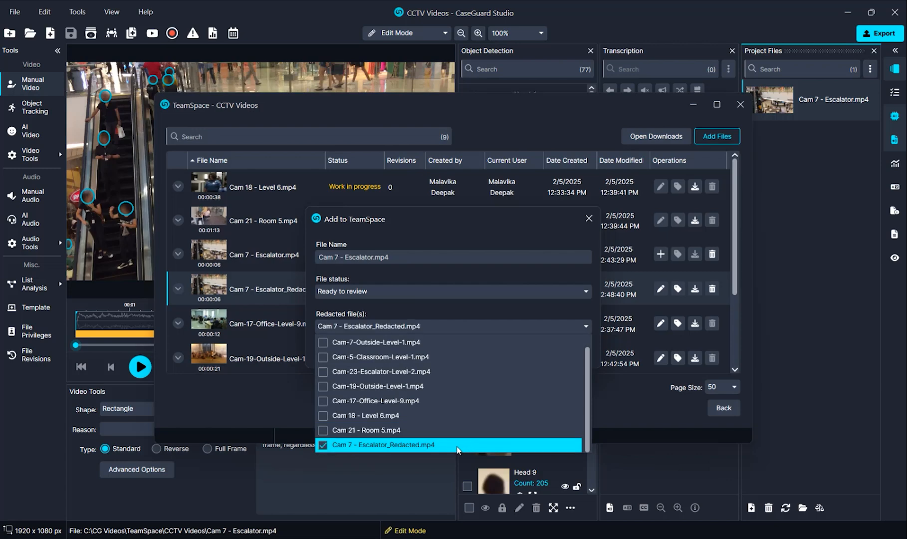
click(546, 310)
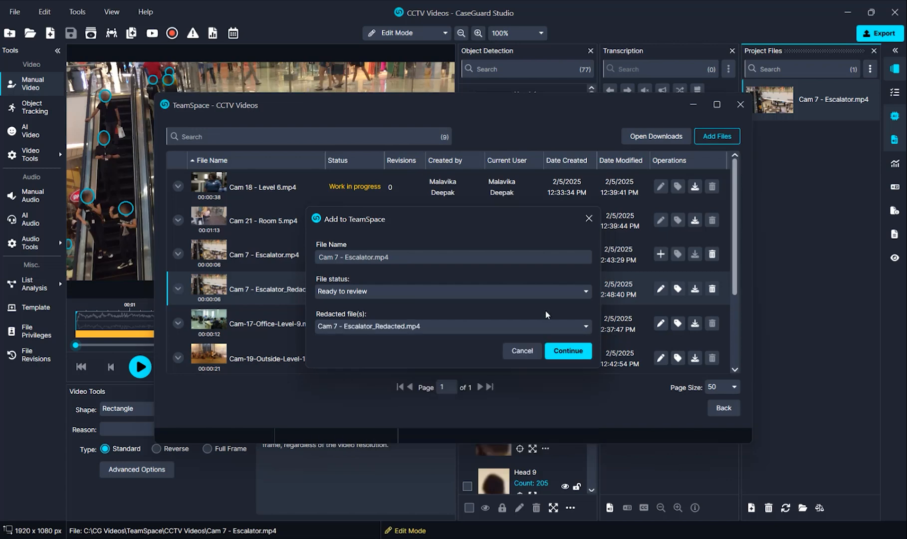
click(570, 357)
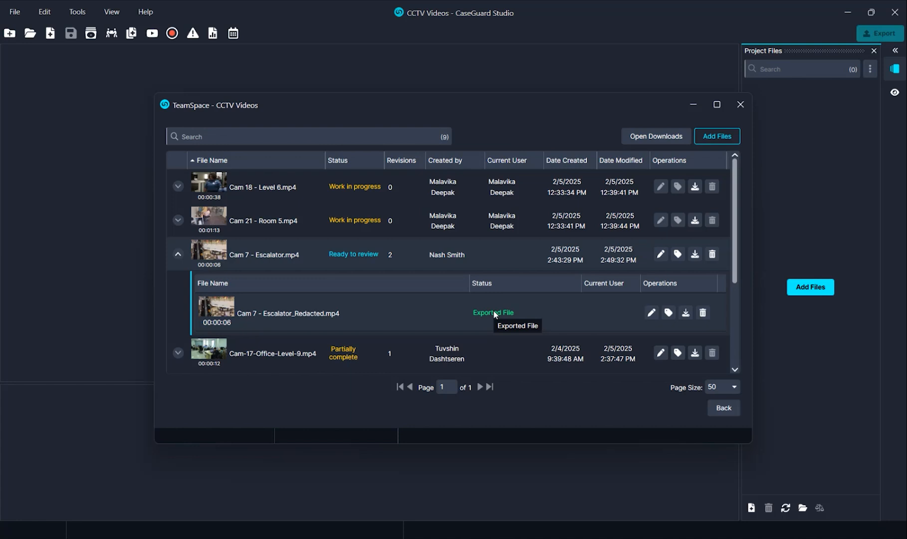
- Open the linked Cam 7 - Escalator_Redacted.mp4 from TeamSpace for editing and show it at the start of the video
click(652, 313)
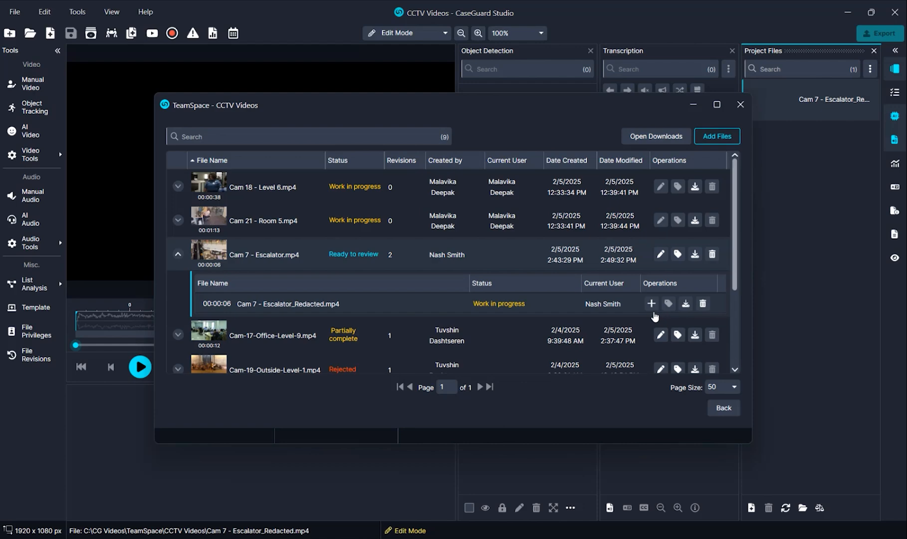
click(796, 271)
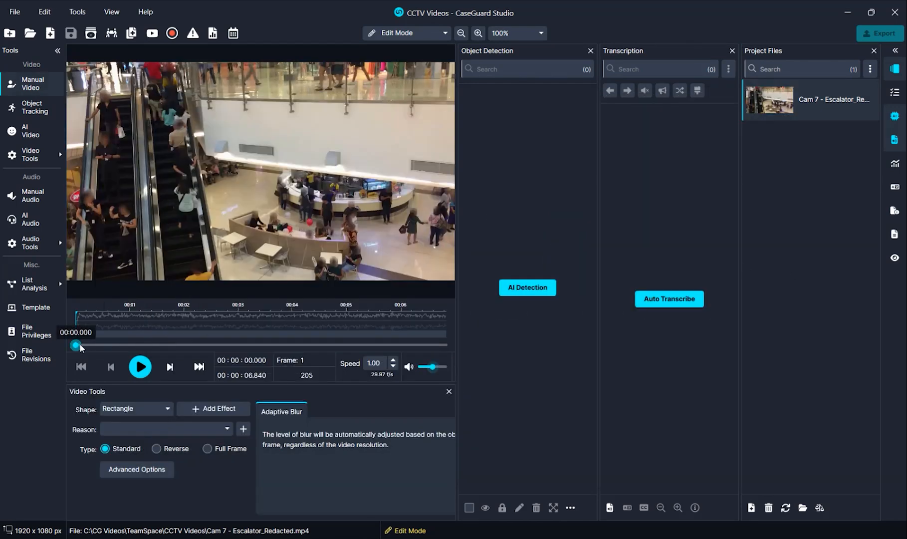
mouse_move(81, 348)
mouse_down()
mouse_move(344, 348)
mouse_move(69, 343)
mouse_up()
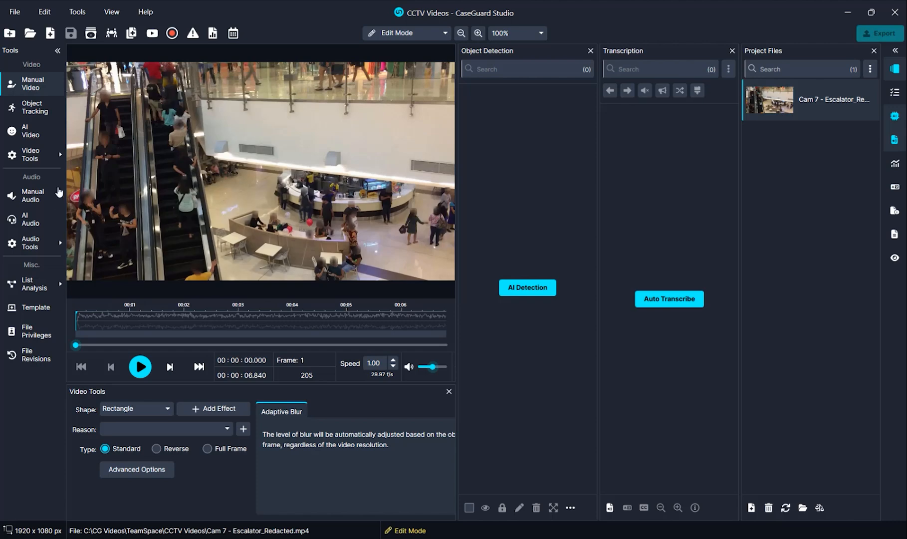
- Return Cam 7 - Escalator_Redacted.mp4 to TeamSpace, keeping the file status Exported File
click(112, 35)
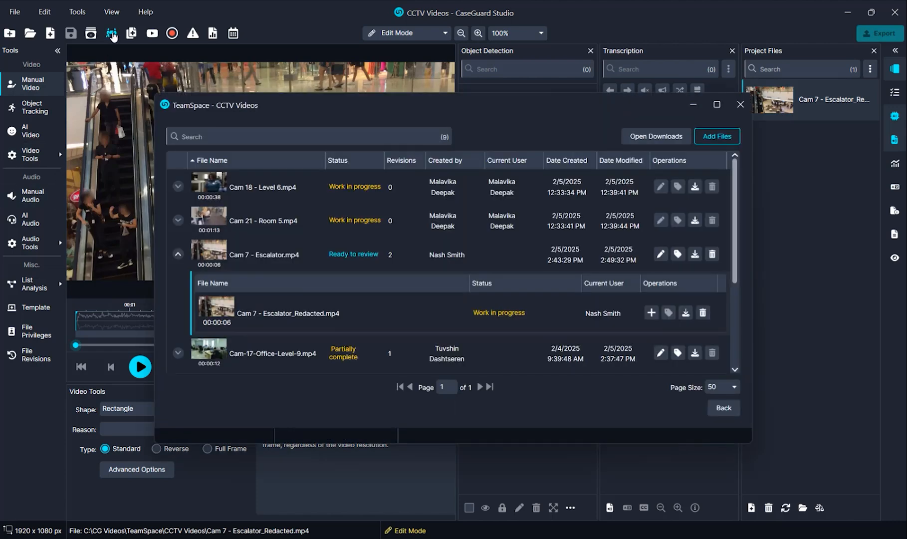
click(651, 312)
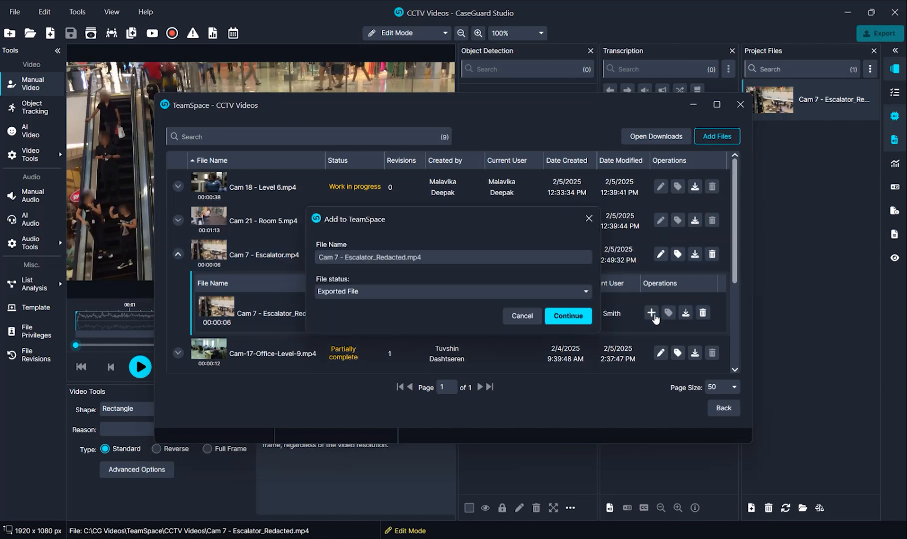
click(569, 316)
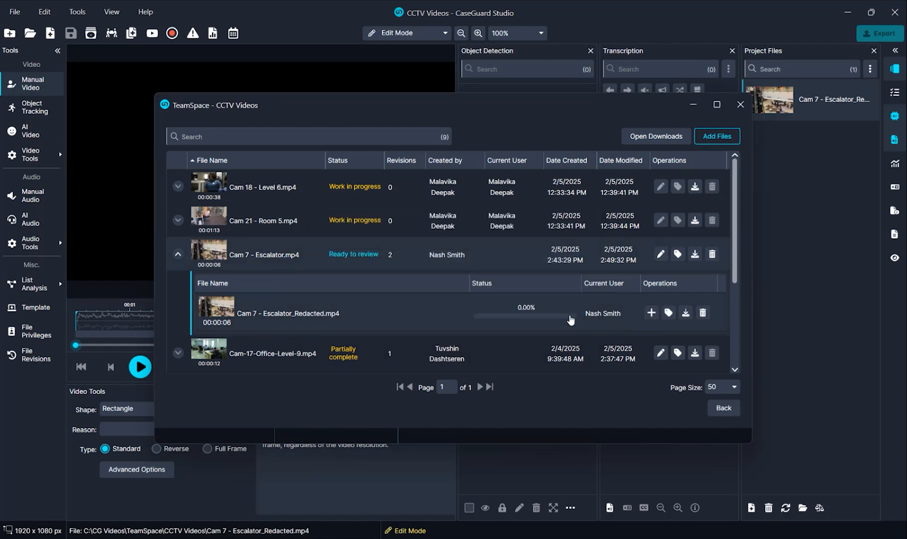